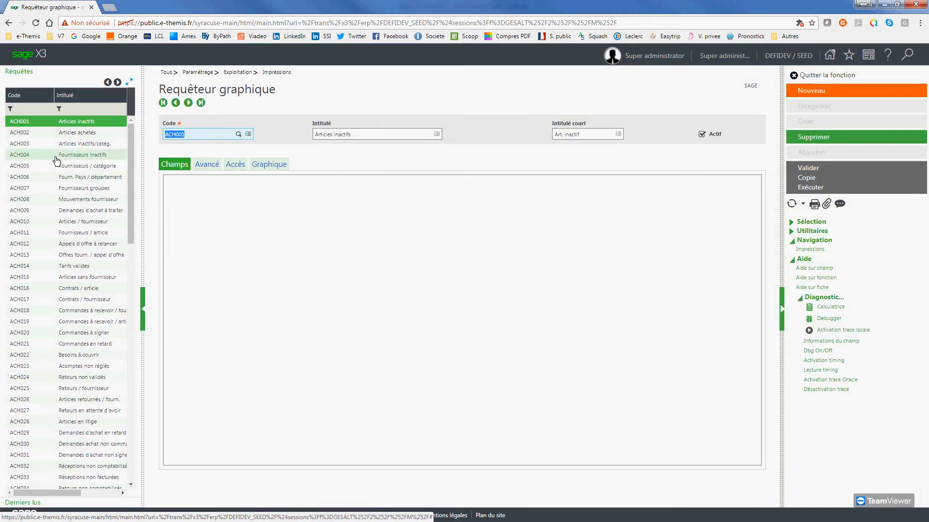
Create a new query with the code YVEN002 and the title Commande, and mark it as active.
left_click_drag(132, 180, 132, 147)
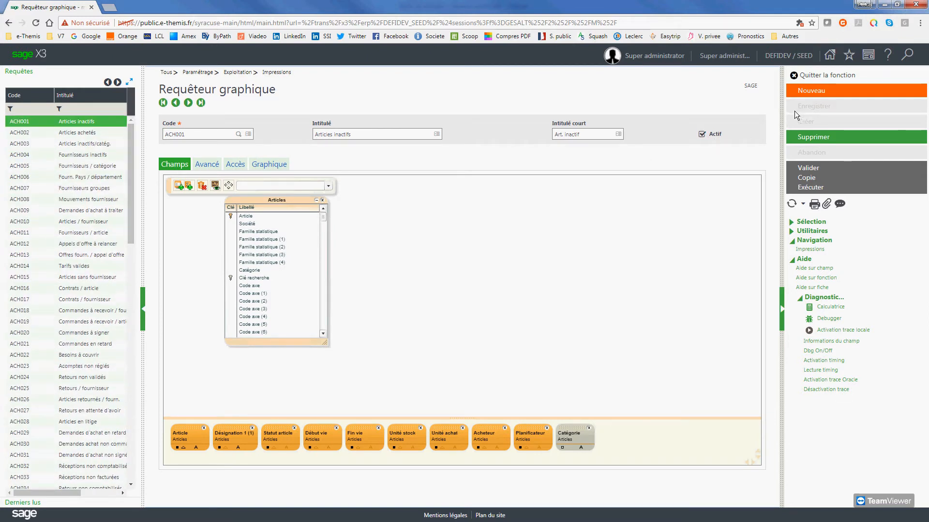
left_click(809, 93)
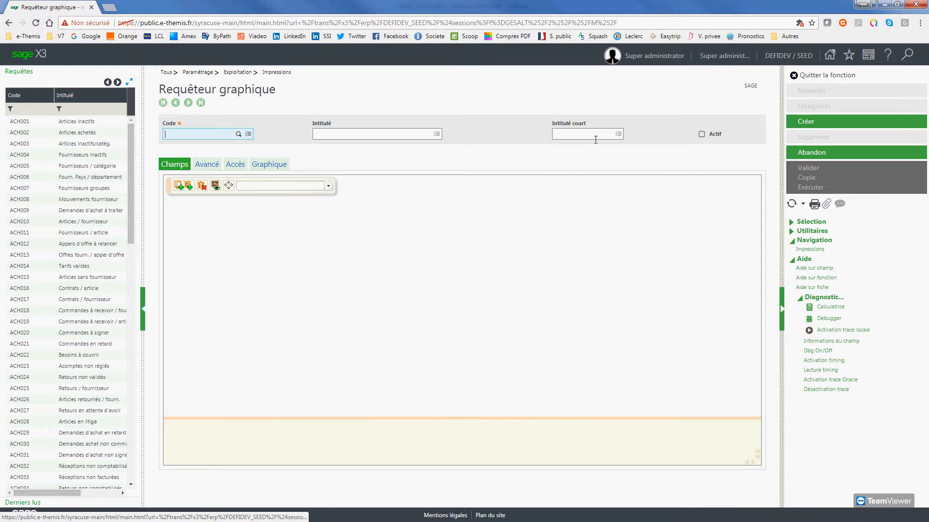
type("Yven")
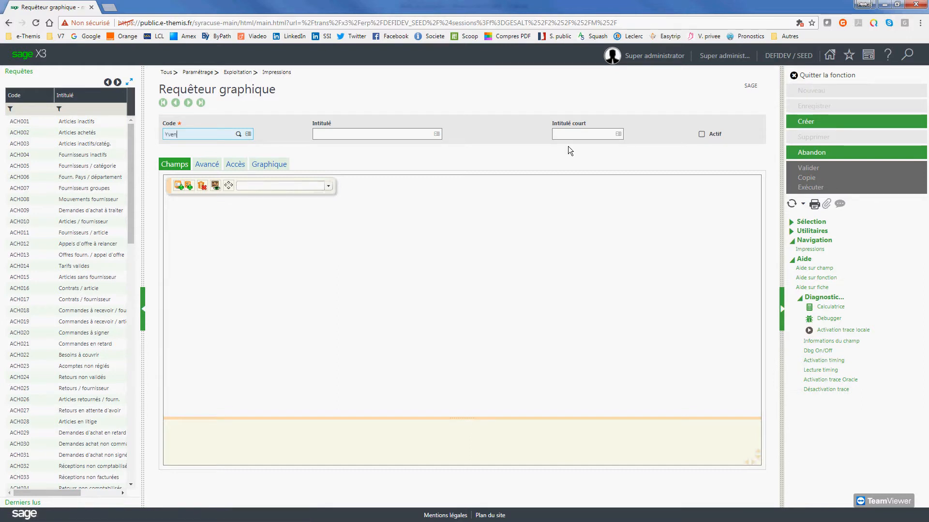
type("001")
key("BackSpace")
key("Tab")
type("C")
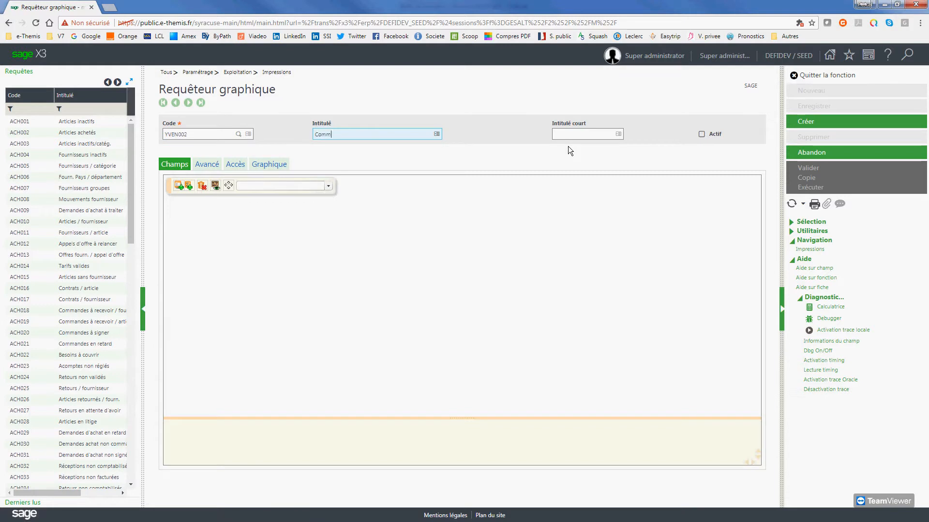
key("Tab")
key("Tab")
key("space")
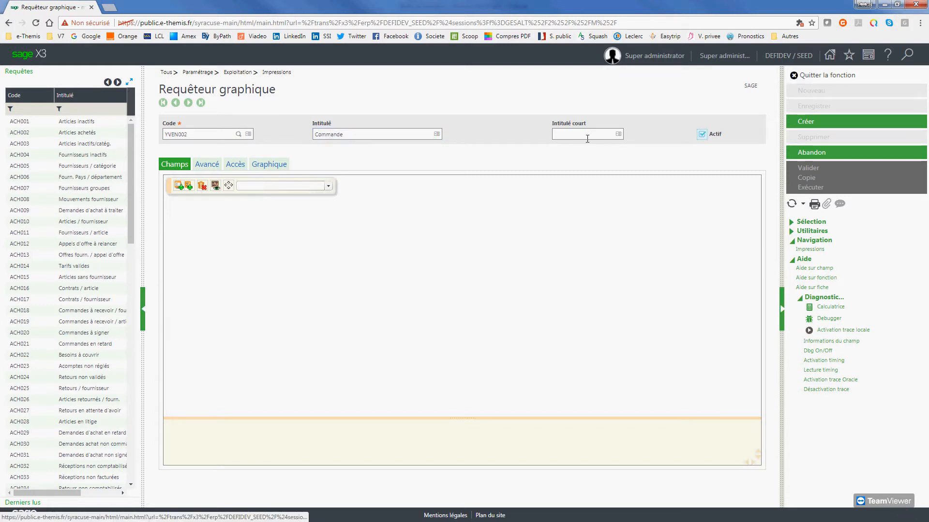
Add the table SORDER (Commandes de vente - Entête) to the query, filtering the table titles on "command".
left_click(179, 185)
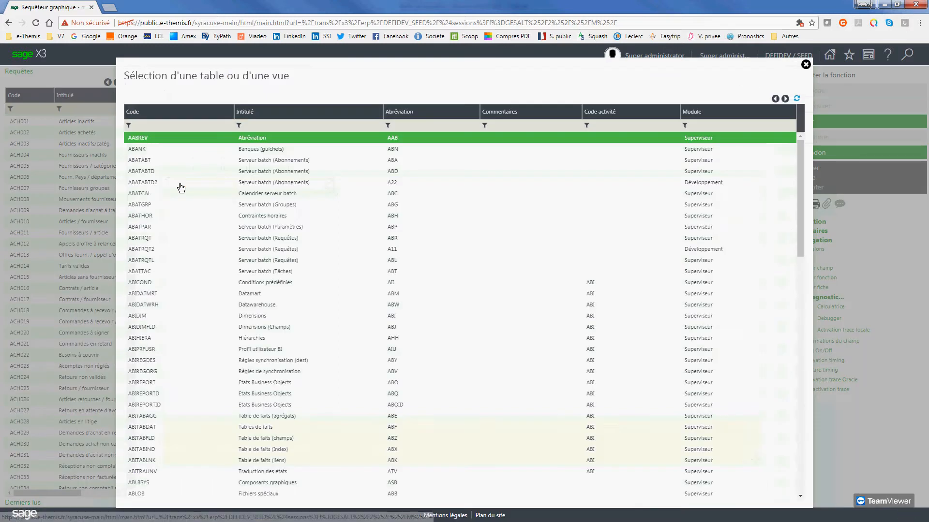
left_click(284, 125)
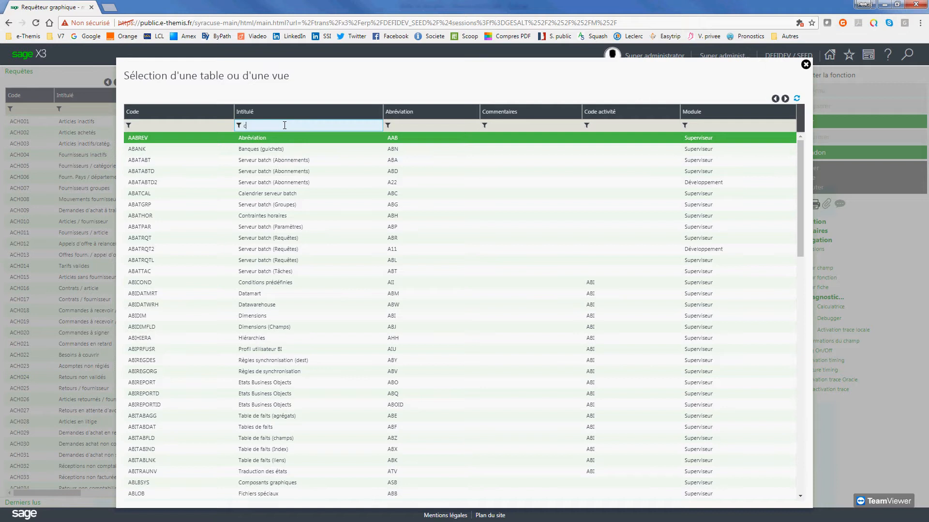
key("Return")
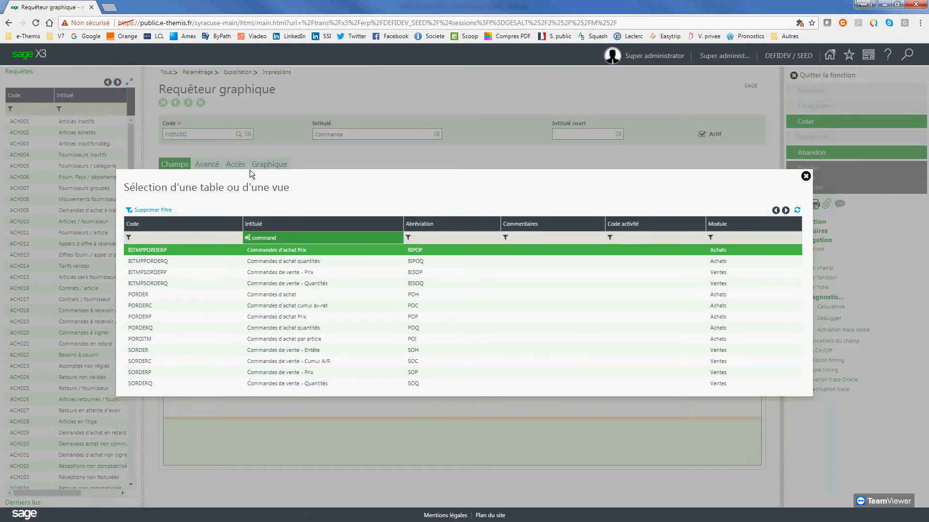
double_click(311, 351)
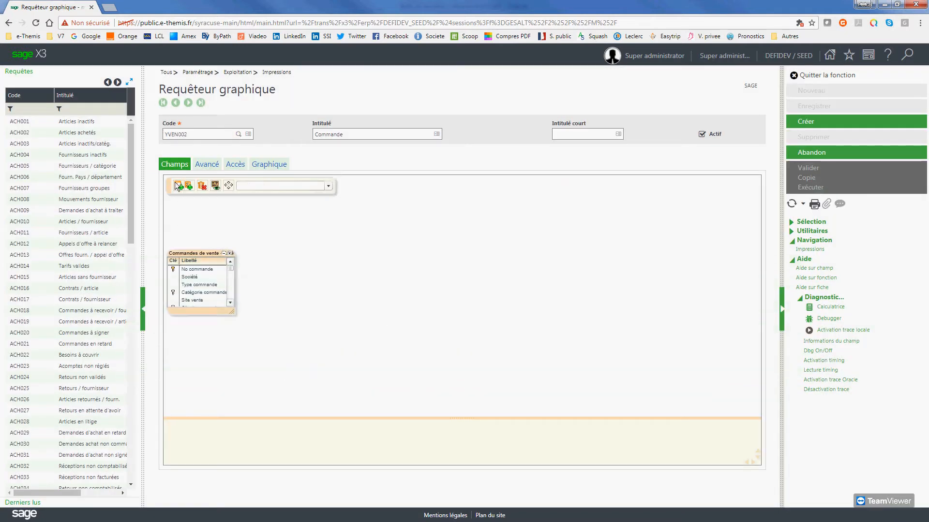
Add the table SORDERQ (Commandes de vente - Quantités), filtering titles on "command", and spread the two tables apart on the canvas.
left_click(178, 187)
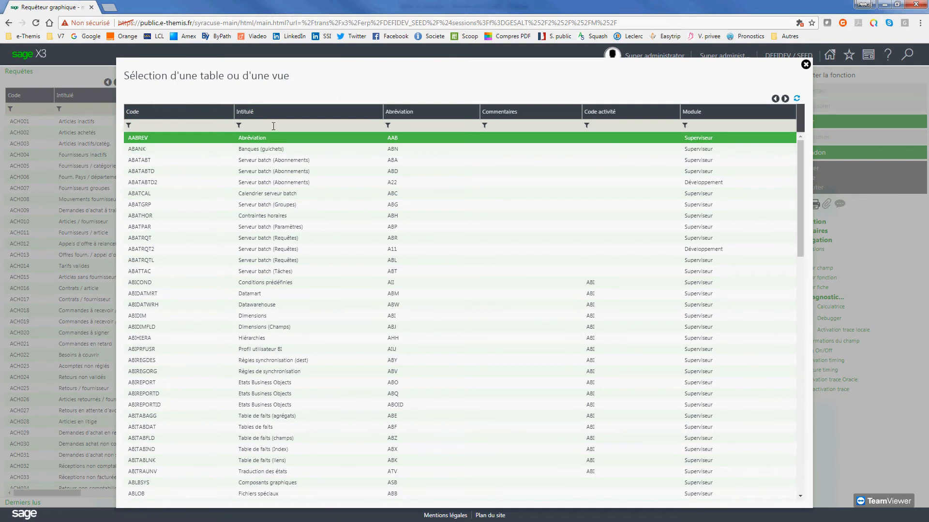
left_click(274, 126)
type("command")
key("Return")
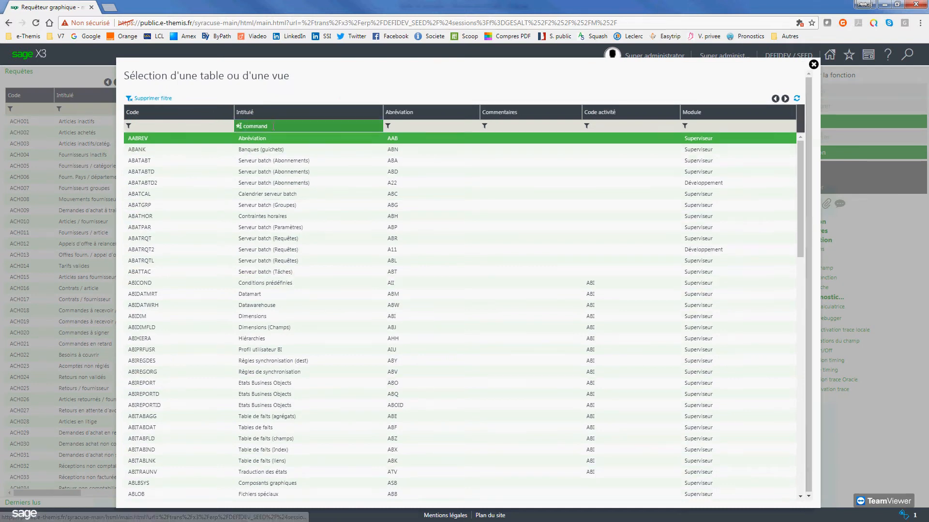
left_click(318, 382)
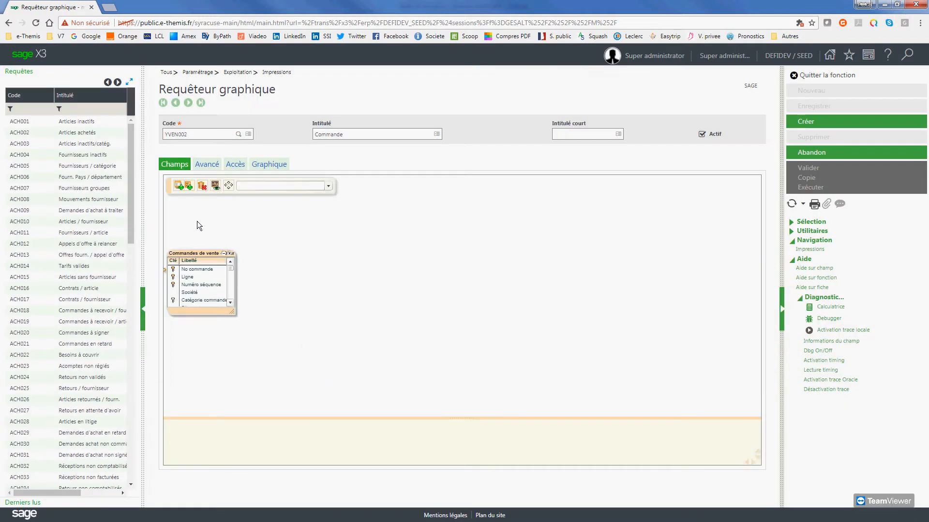
left_click_drag(199, 252, 312, 242)
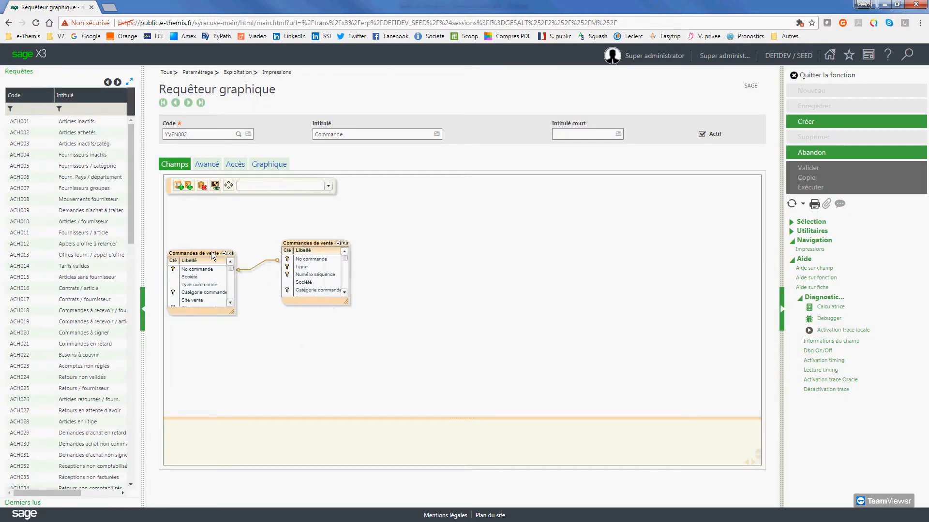
left_click_drag(213, 253, 392, 223)
left_click(177, 187)
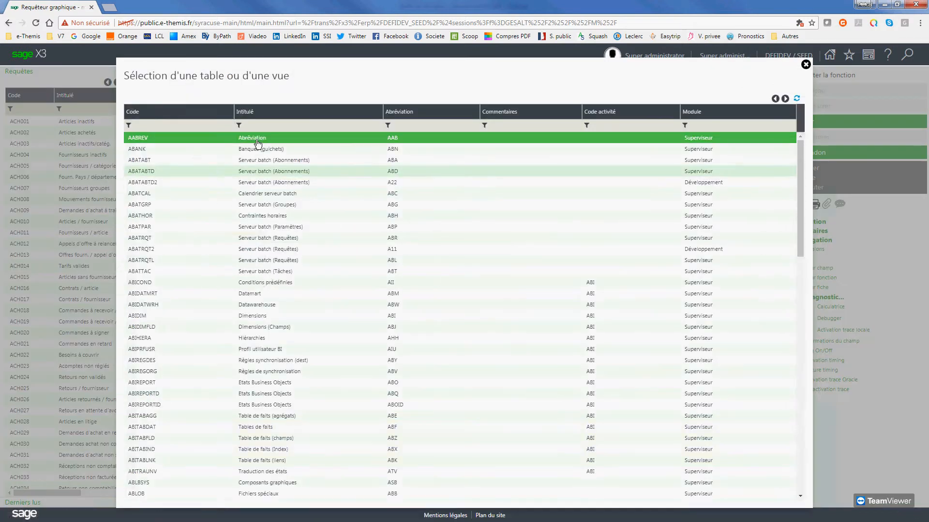
left_click(261, 125)
type("artcile")
key("Return")
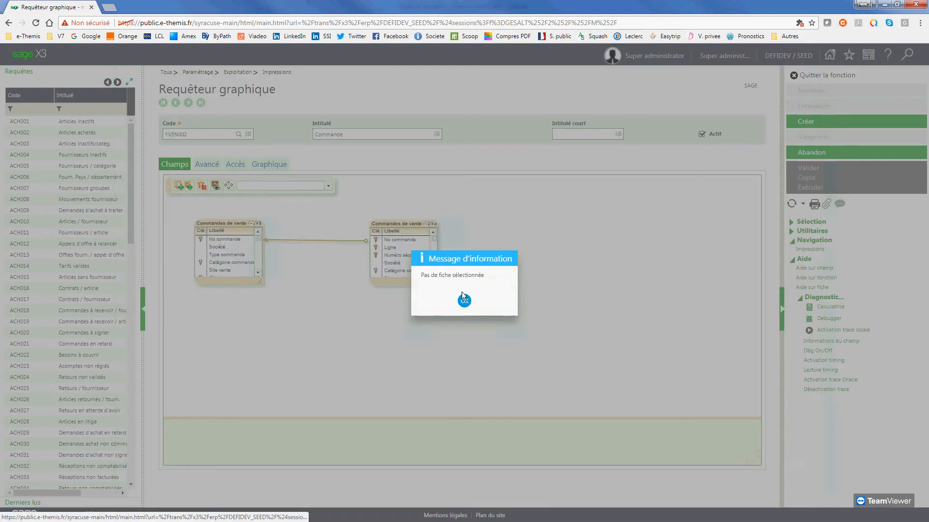
left_click(463, 297)
Add the table ITMMASTER (Articles), filtering titles on "articl", and place it to the right of the order quantities table.
left_click(178, 190)
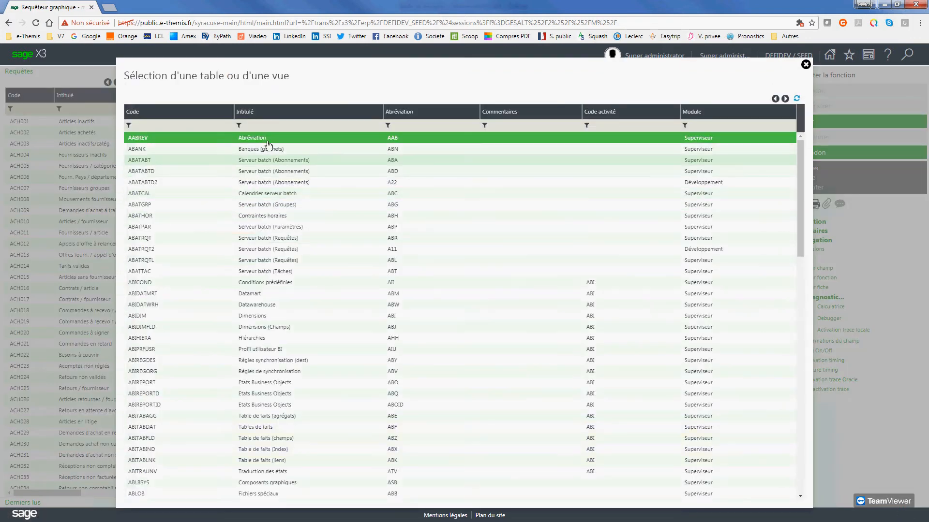
left_click(267, 125)
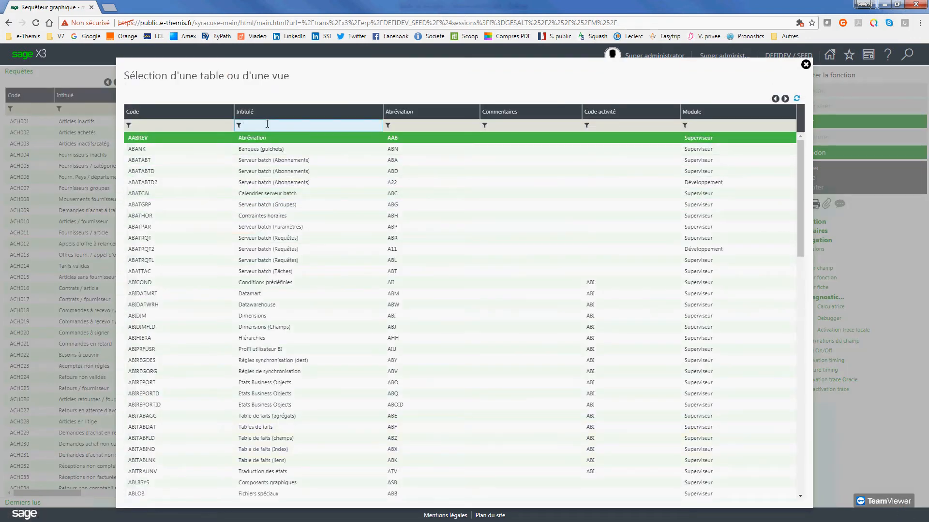
type("articl")
key("Return")
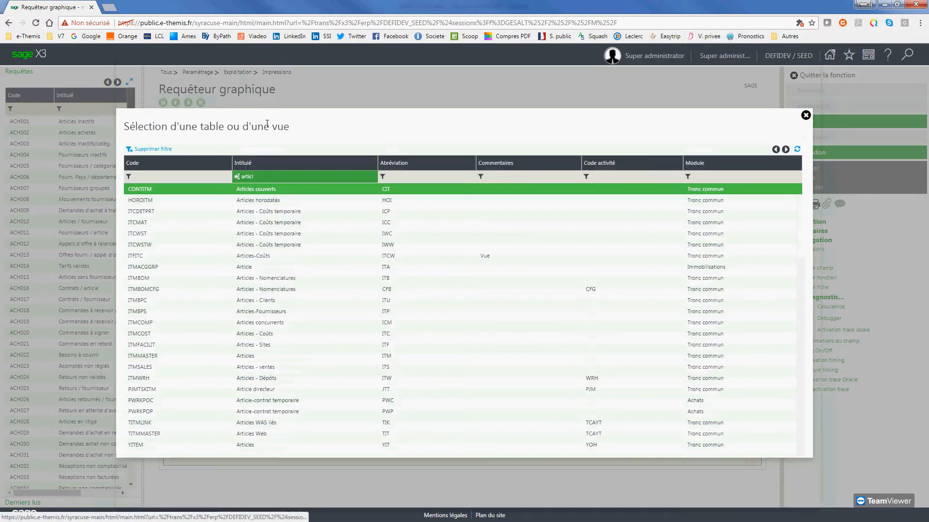
double_click(252, 356)
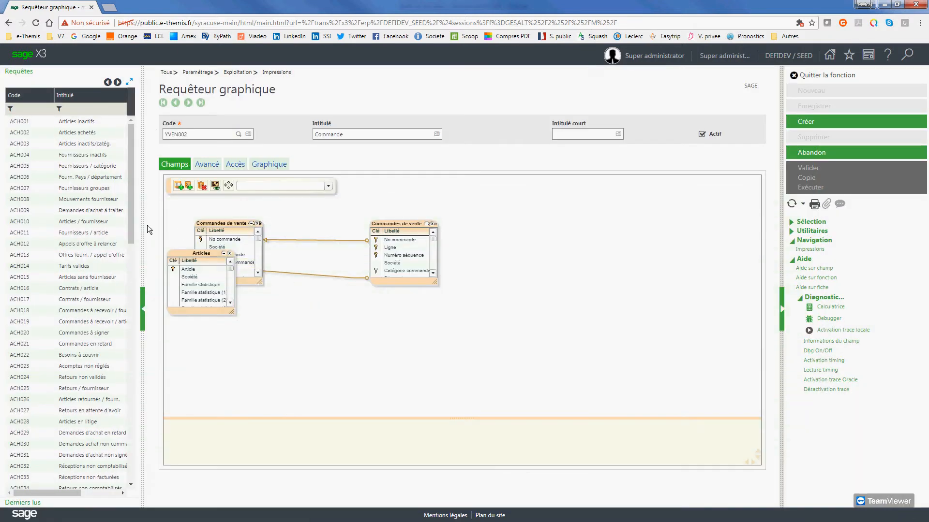
left_click_drag(188, 254, 551, 240)
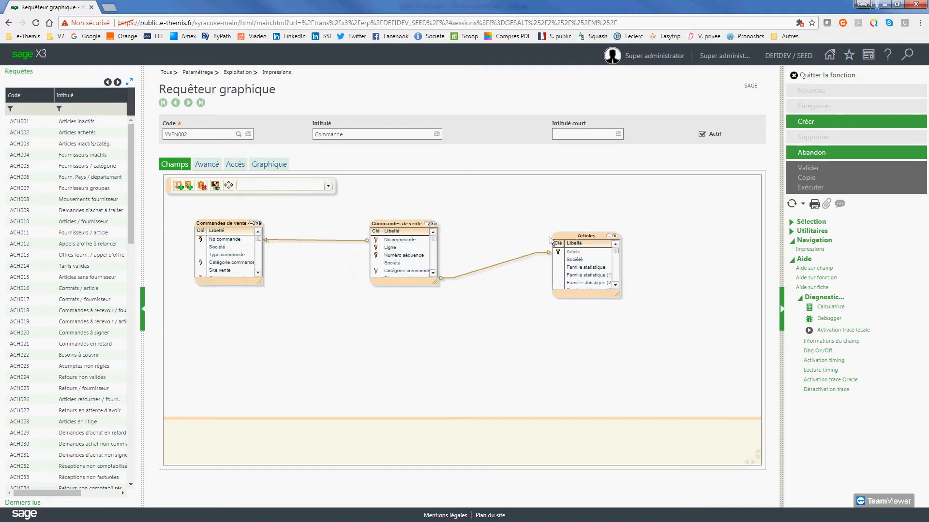
Enlarge the order header, order quantities and Articles table boxes so that more of their fields can be read.
left_click_drag(261, 283, 329, 385)
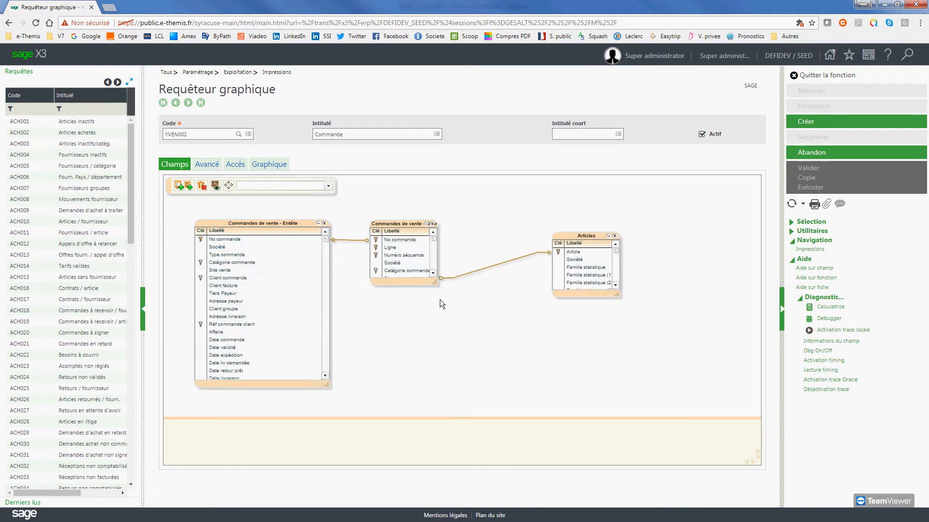
left_click_drag(436, 283, 495, 381)
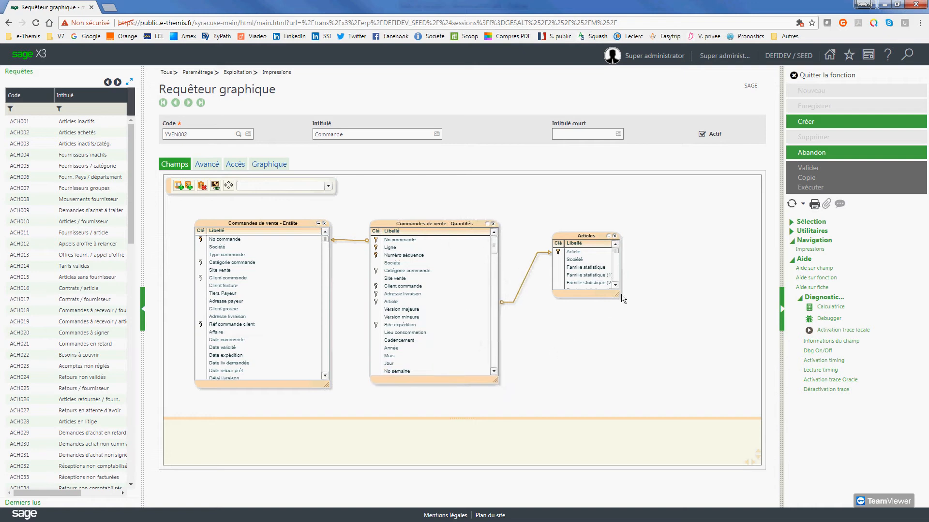
left_click_drag(619, 296, 672, 393)
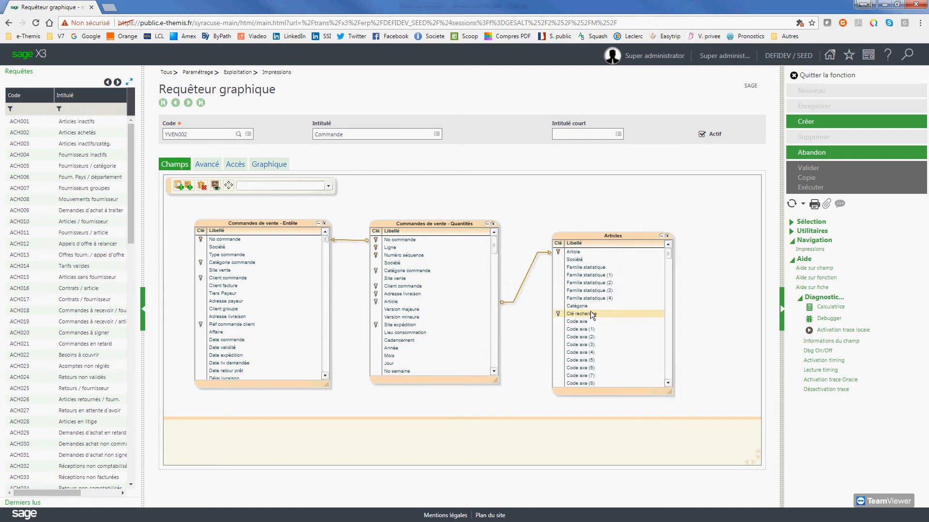
Add Année from the order quantities table, and No commande, Client facture and Client commande from the order header, to the query fields.
double_click(396, 349)
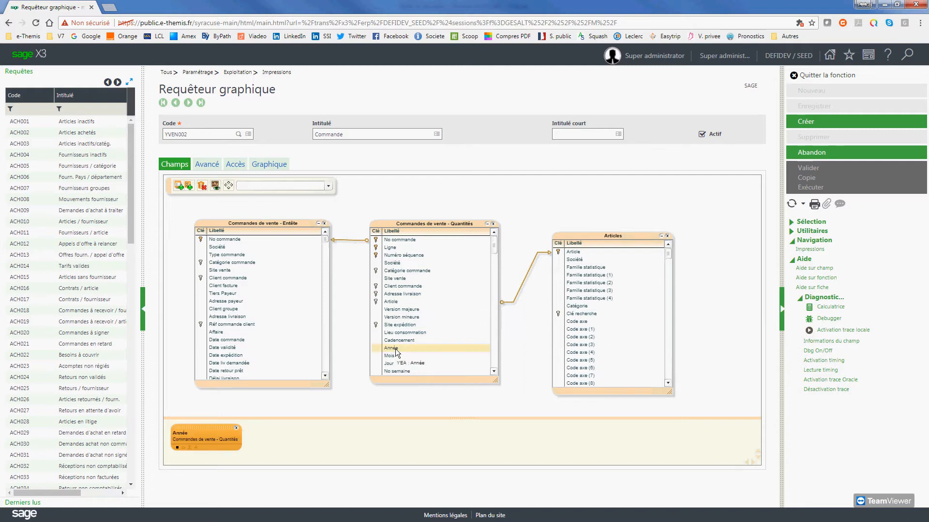
double_click(219, 240)
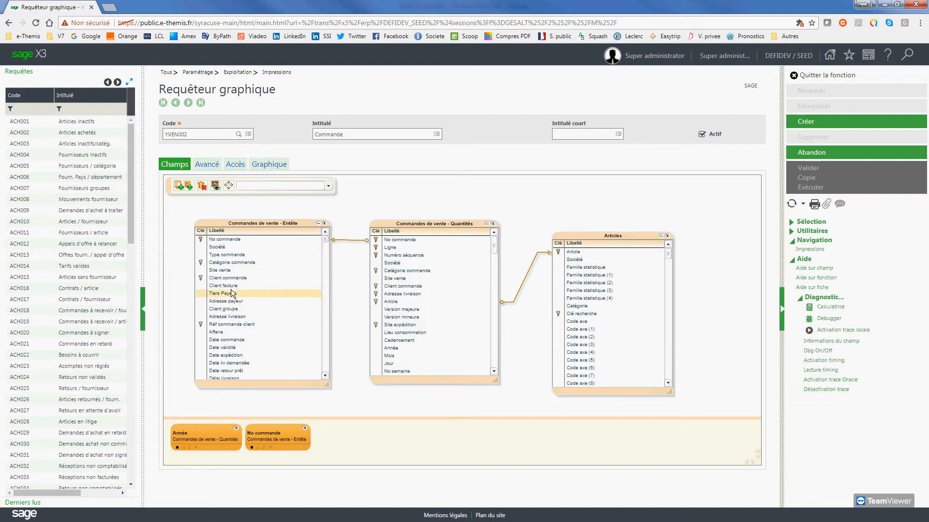
double_click(230, 286)
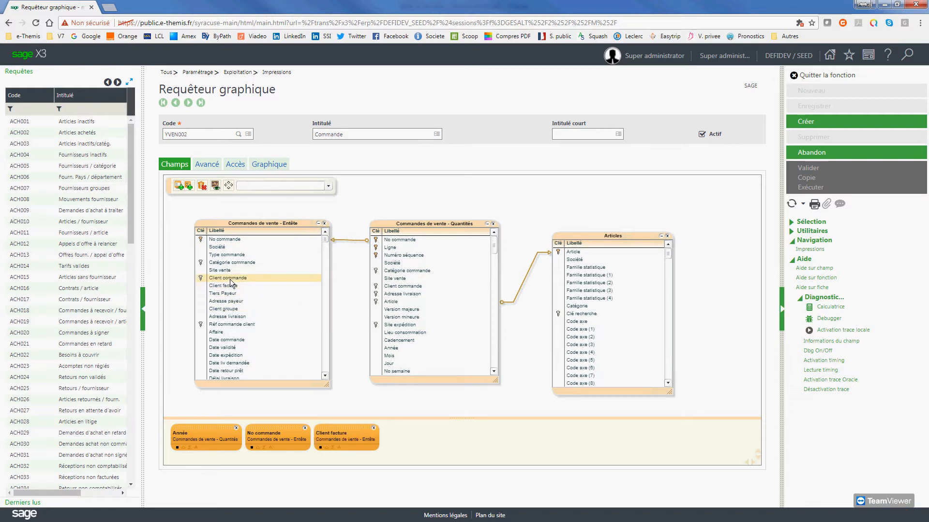
double_click(230, 278)
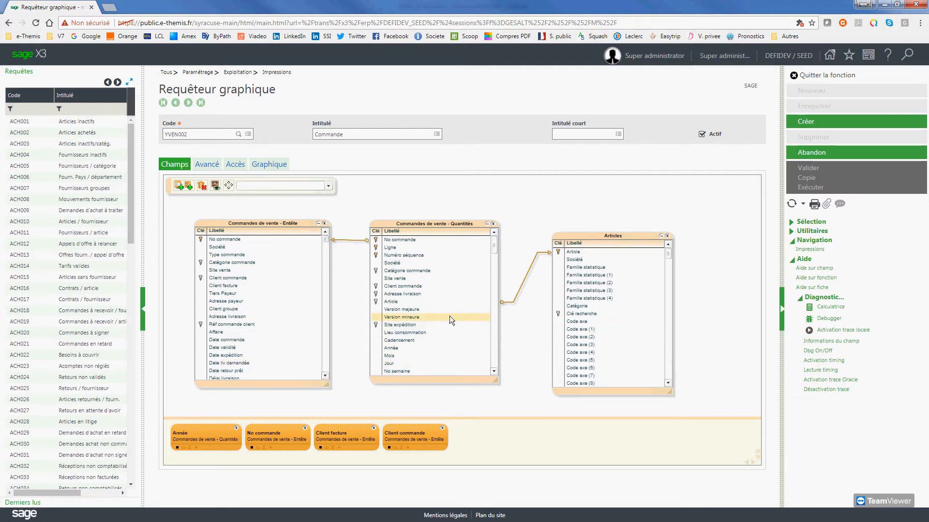
Add Article from the order quantities table, and Famille statistique and Famille statistique (1) from Articles, to the query fields.
double_click(419, 302)
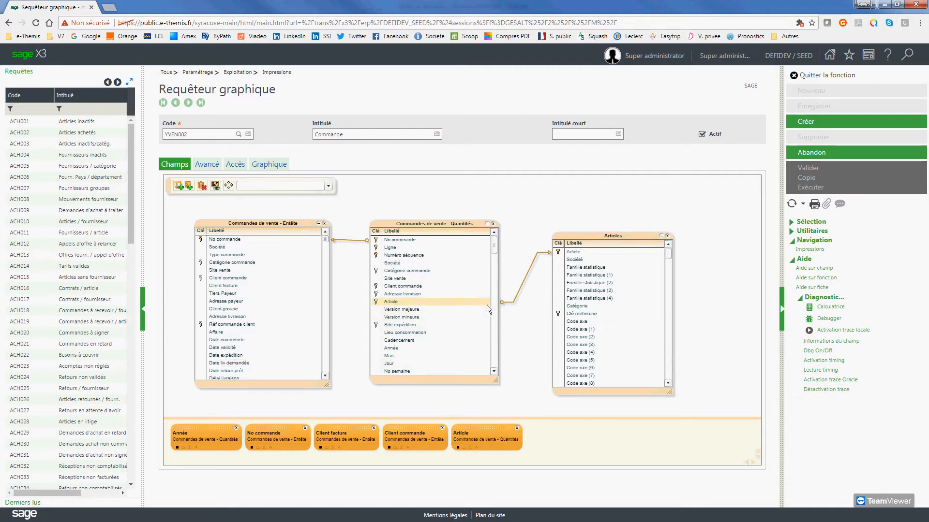
double_click(599, 268)
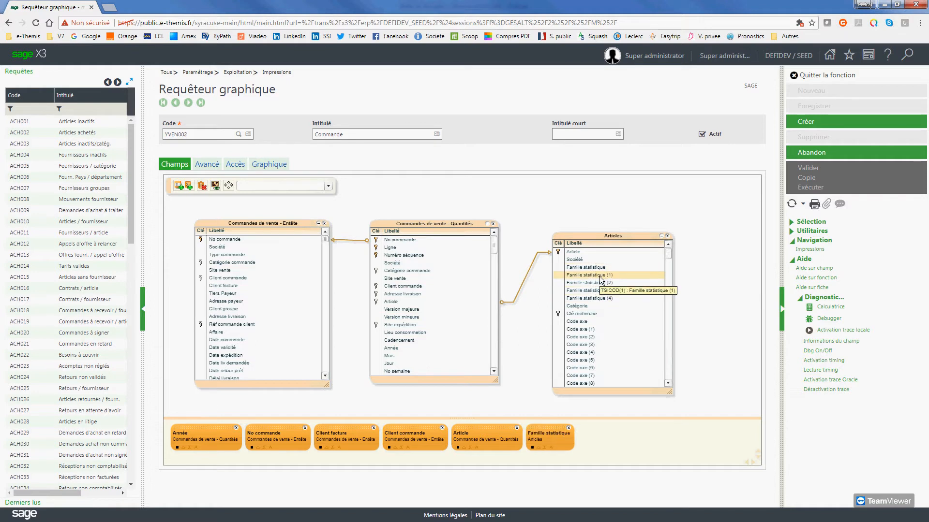
double_click(599, 276)
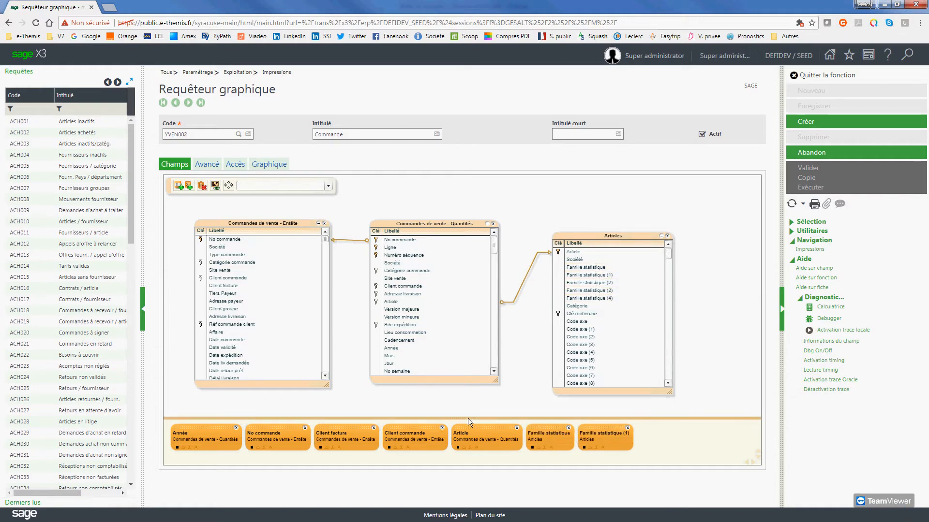
Sort the order quantities table's fields by label and add Quantité commandée and Quantité livrée to the query fields.
left_click(426, 234)
left_click(494, 355)
left_click(494, 355)
left_click(493, 355)
left_click(493, 355)
left_click(493, 355)
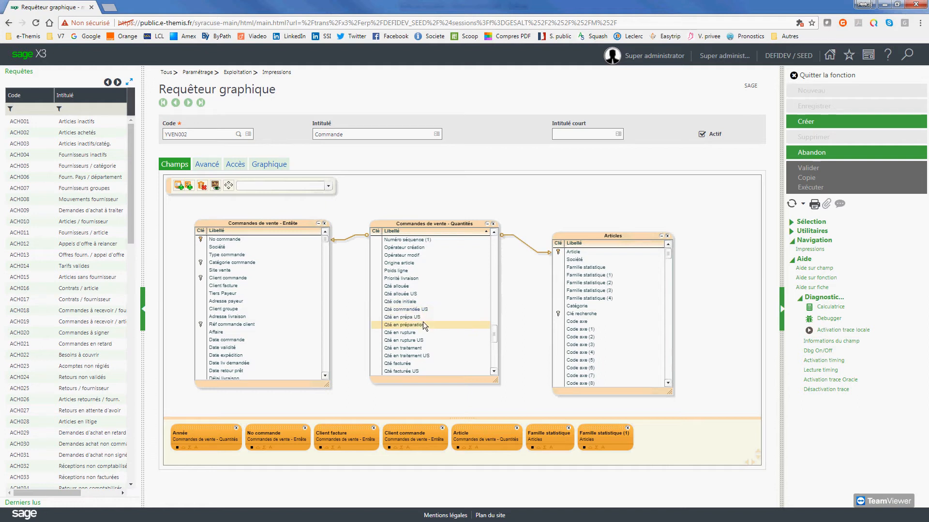
left_click(493, 372)
left_click(493, 373)
left_click(493, 373)
left_click(493, 372)
left_click(493, 373)
left_click(493, 373)
left_click(493, 372)
left_click(493, 372)
left_click(493, 373)
left_click(494, 373)
left_click(494, 372)
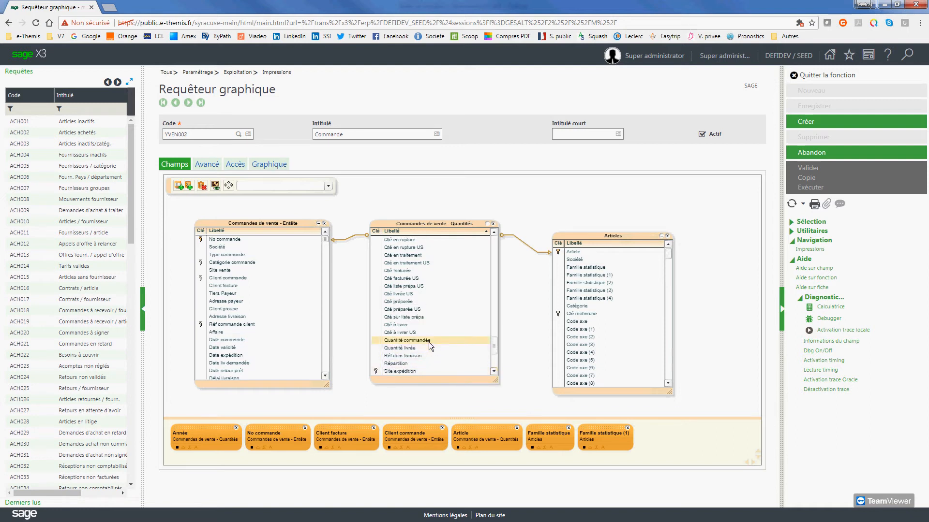
double_click(429, 341)
double_click(419, 348)
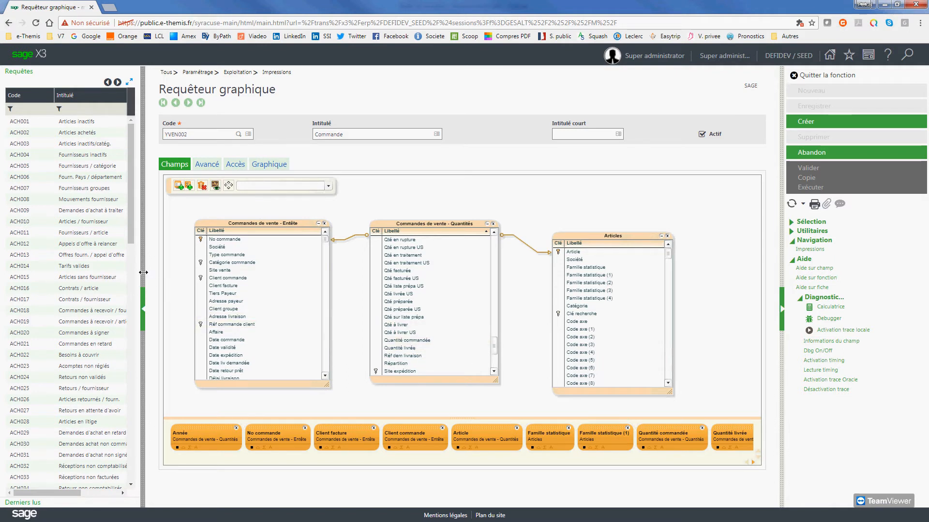
Narrow the query list to widen the design area, and turn off the display of the selected Année field.
left_click_drag(139, 272, 99, 275)
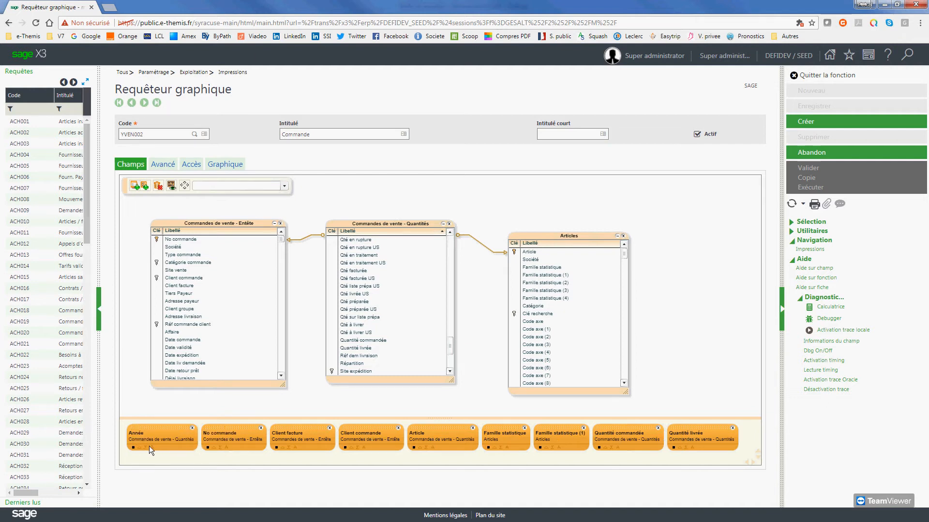
left_click(133, 448)
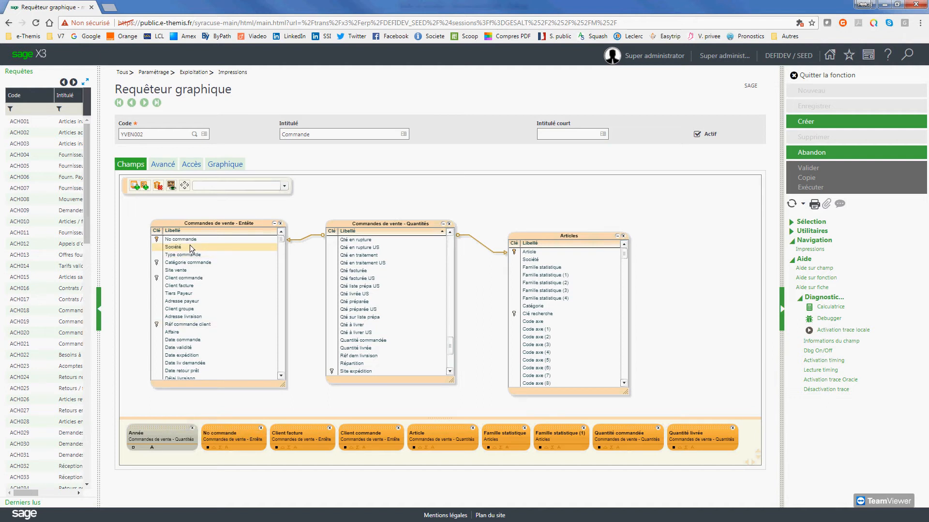
Configure the query's graphical output with representation Car. ou Graph., chart representation Multi and default chart Barres.
left_click(227, 165)
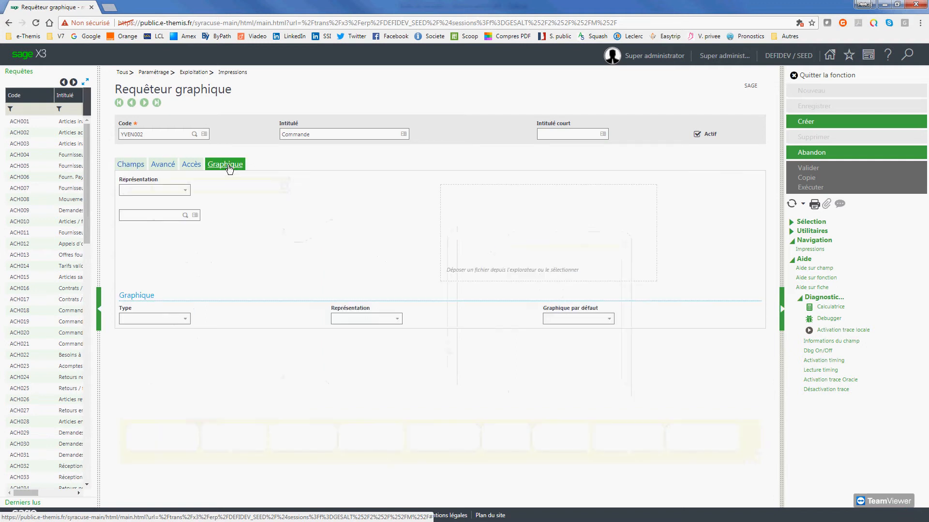
left_click(186, 191)
left_click(158, 213)
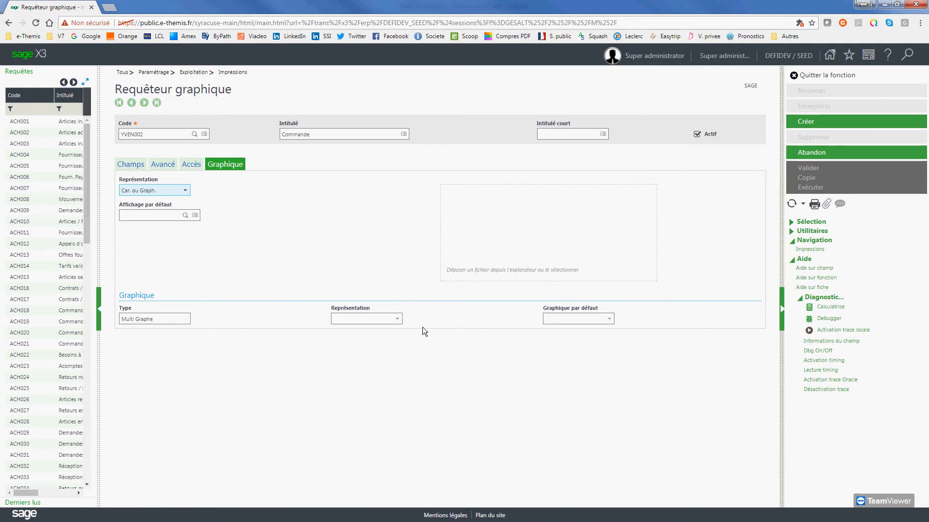
left_click(399, 321)
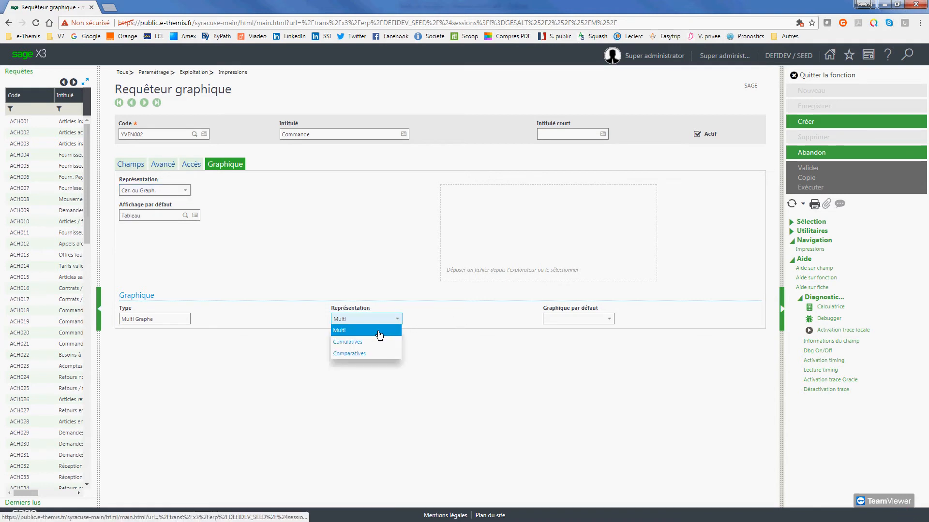
left_click(382, 340)
left_click(608, 320)
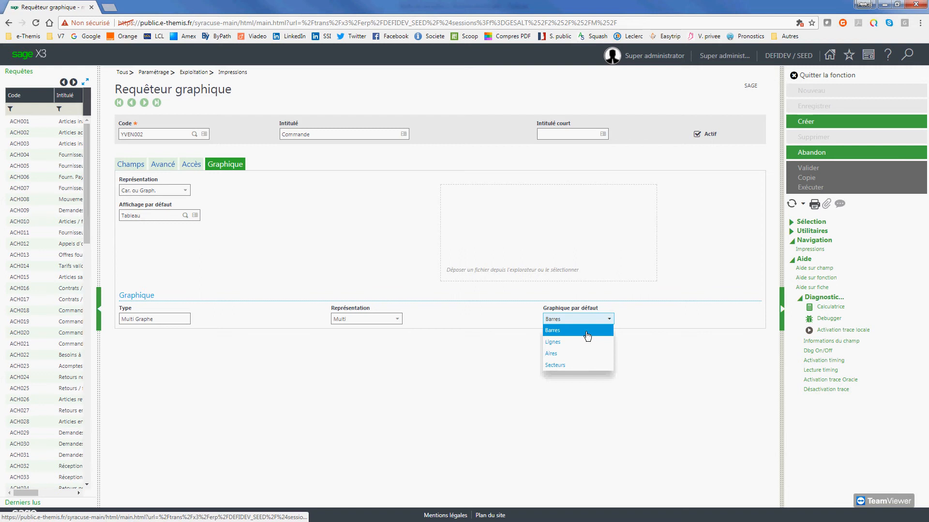
left_click(559, 330)
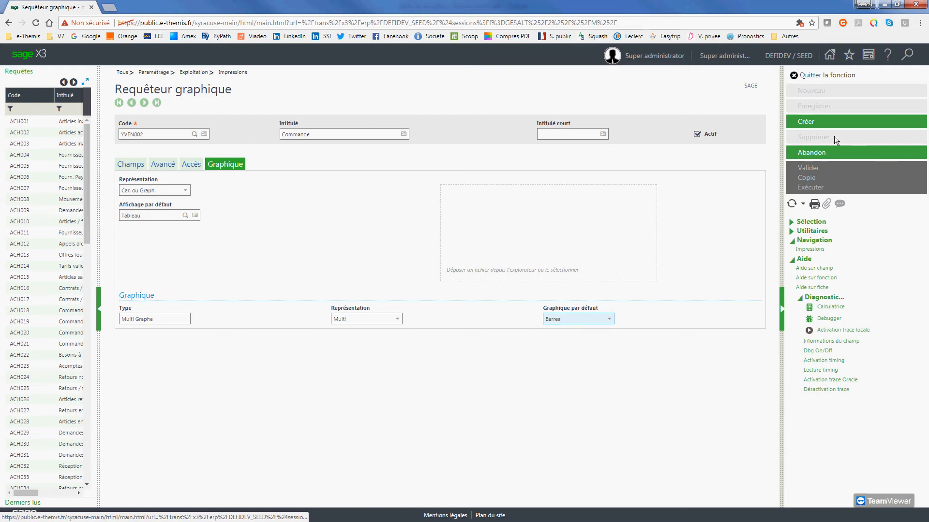
Create and validate the YVEN002 query, and execute it.
left_click(812, 123)
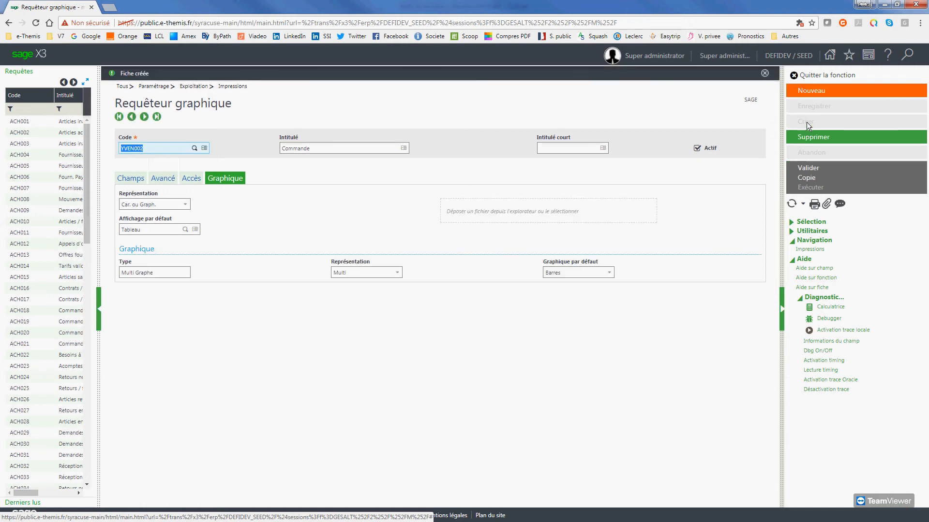
left_click(802, 170)
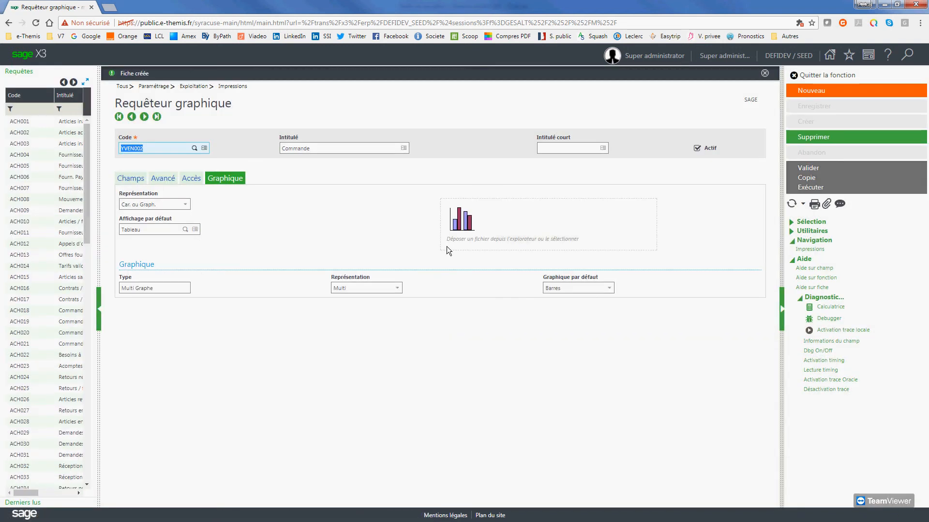
left_click(814, 189)
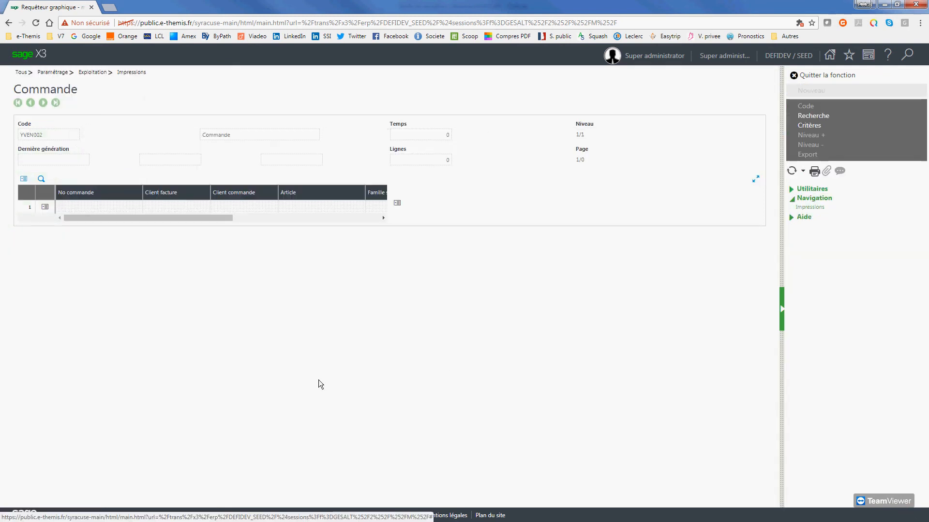
Set the query criteria to restrict Année from 2017 to 2017 and apply them to the results.
left_click(811, 127)
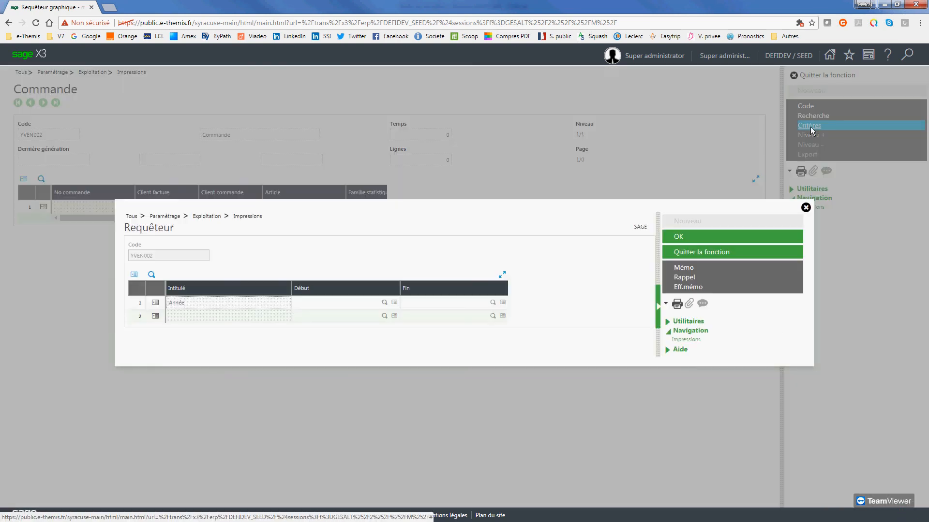
left_click(368, 303)
type("2017")
key("Tab")
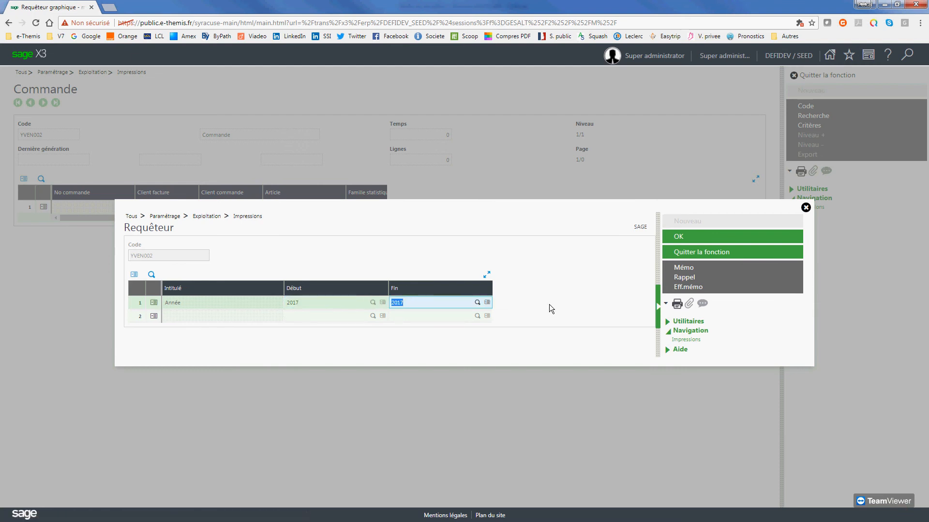
left_click(671, 240)
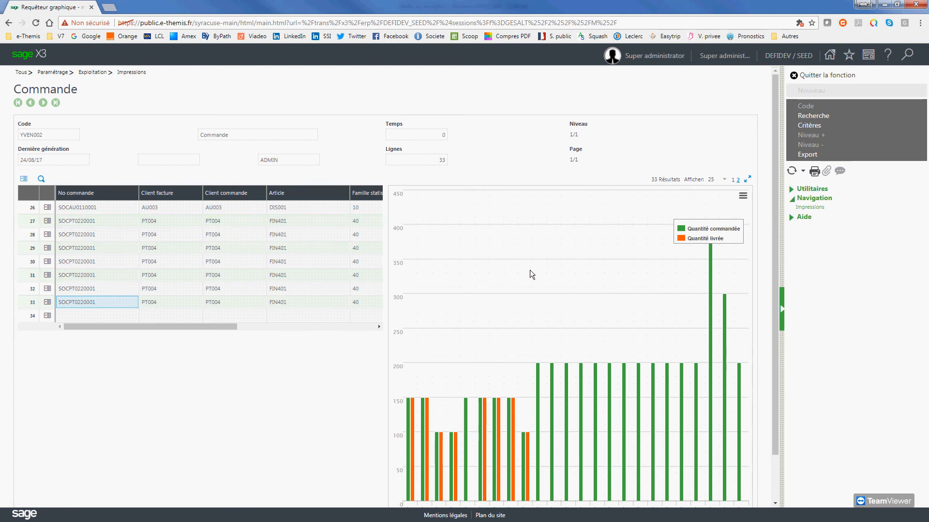
Customize the results chart so the Quantité commandée series is a light green curve instead of bars.
left_click(23, 180)
left_click(34, 193)
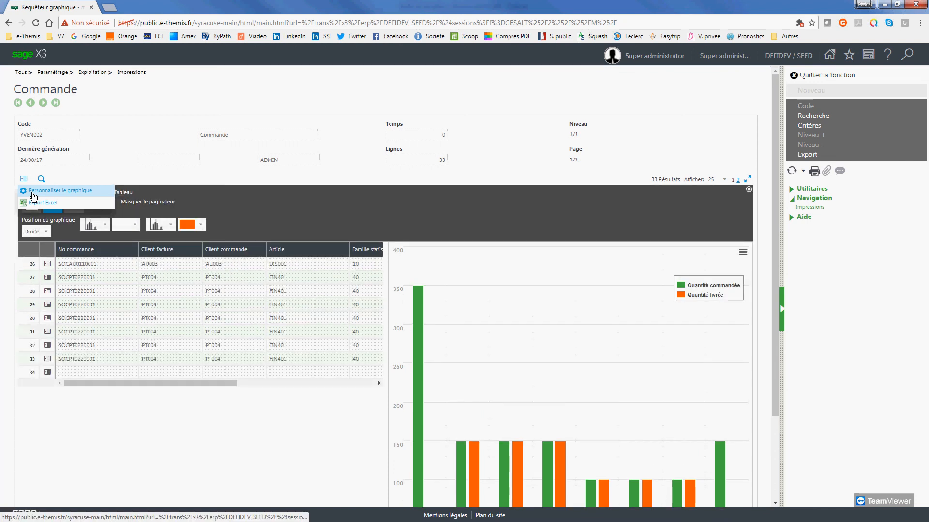
left_click(130, 225)
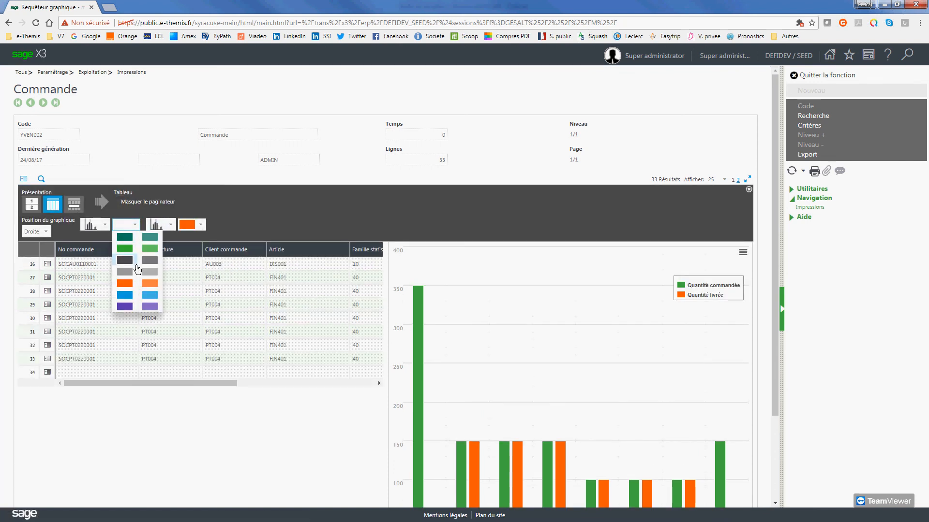
left_click(146, 249)
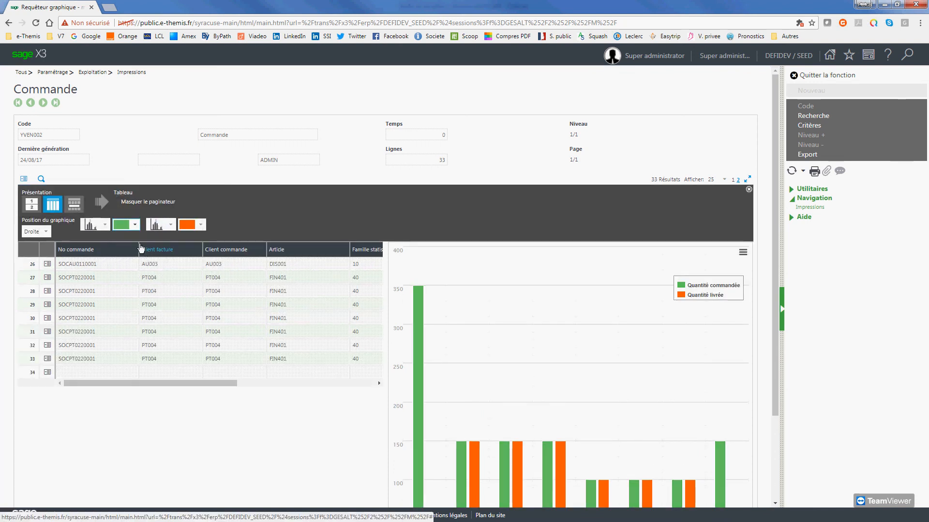
left_click(106, 226)
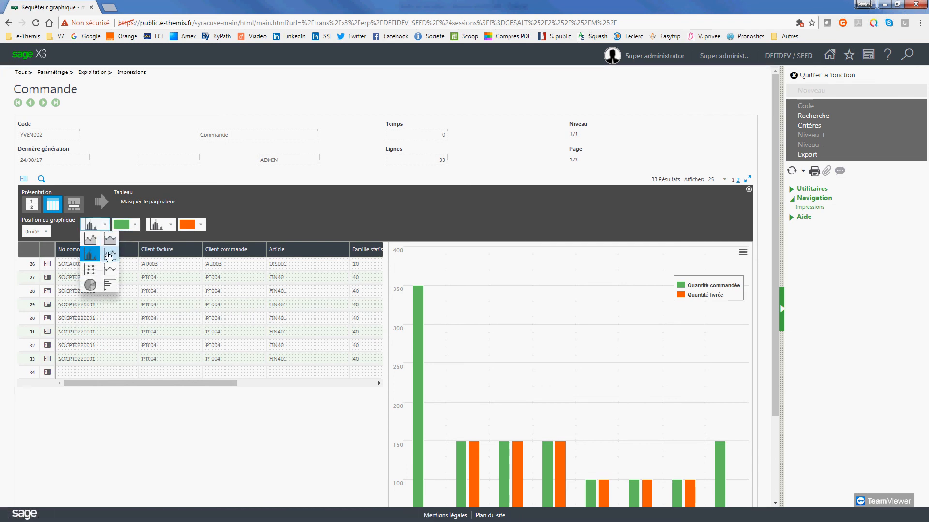
left_click(110, 274)
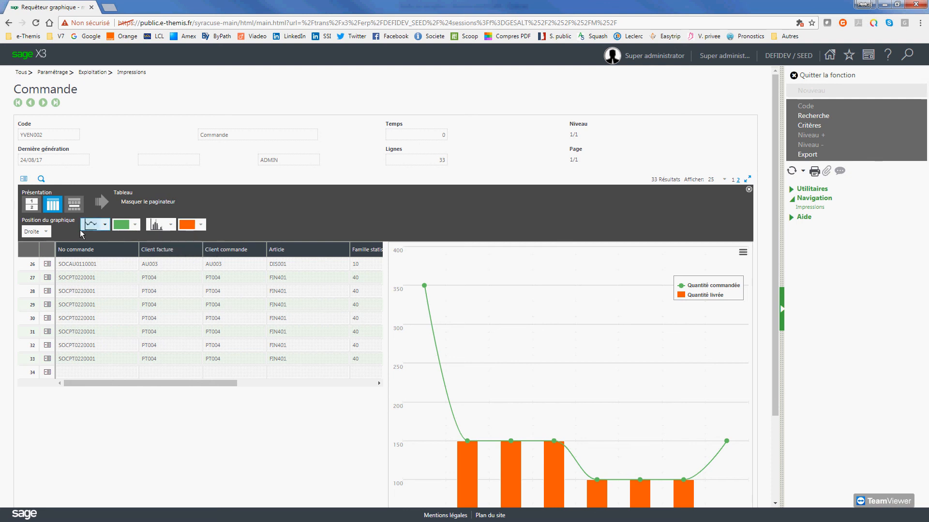
Set the chart position to Derrière, close the customization and switch from the results list to the chart.
left_click(49, 233)
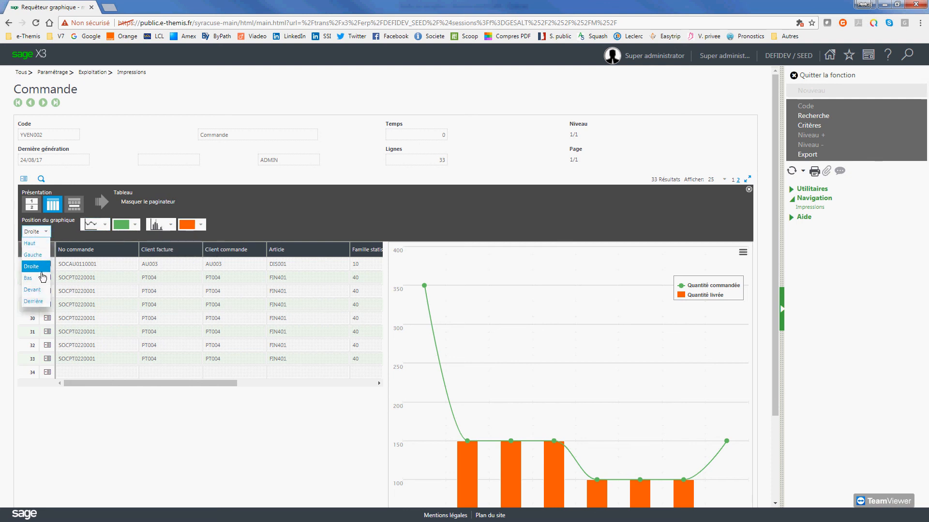
left_click(40, 302)
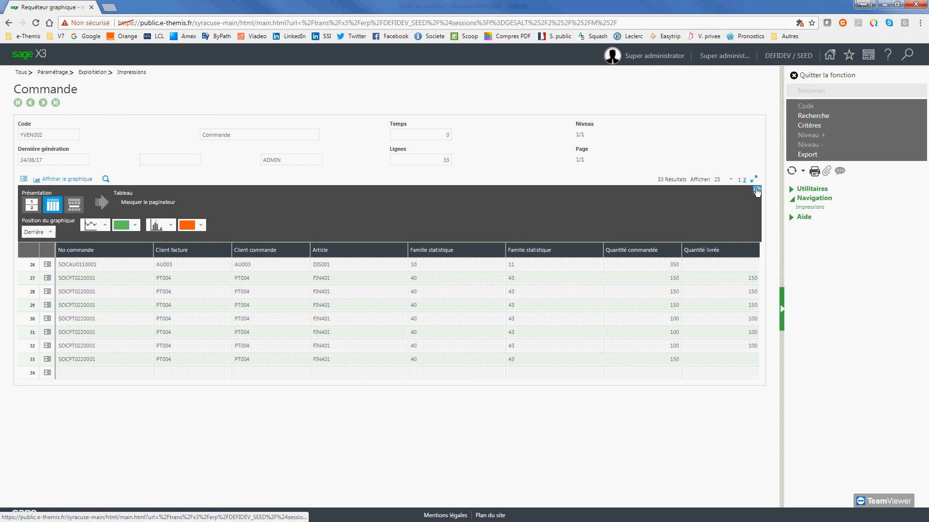
left_click(757, 190)
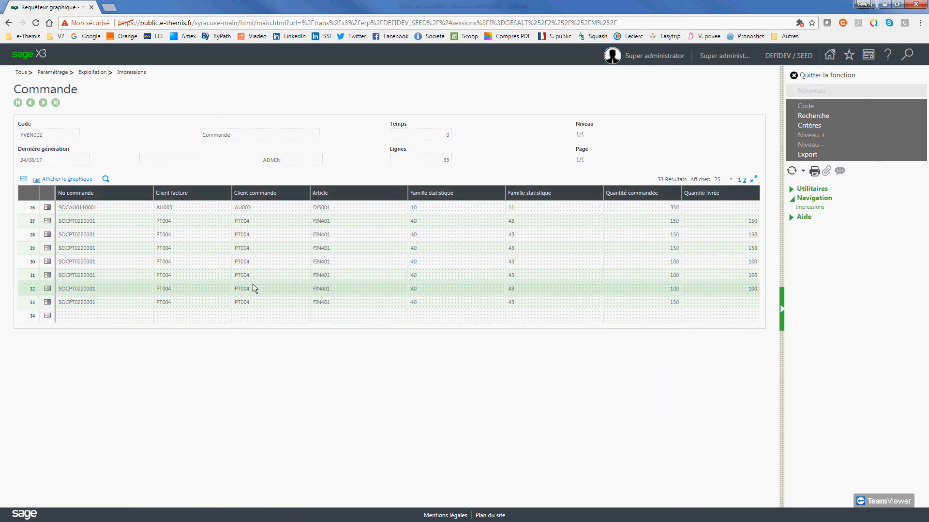
left_click(47, 180)
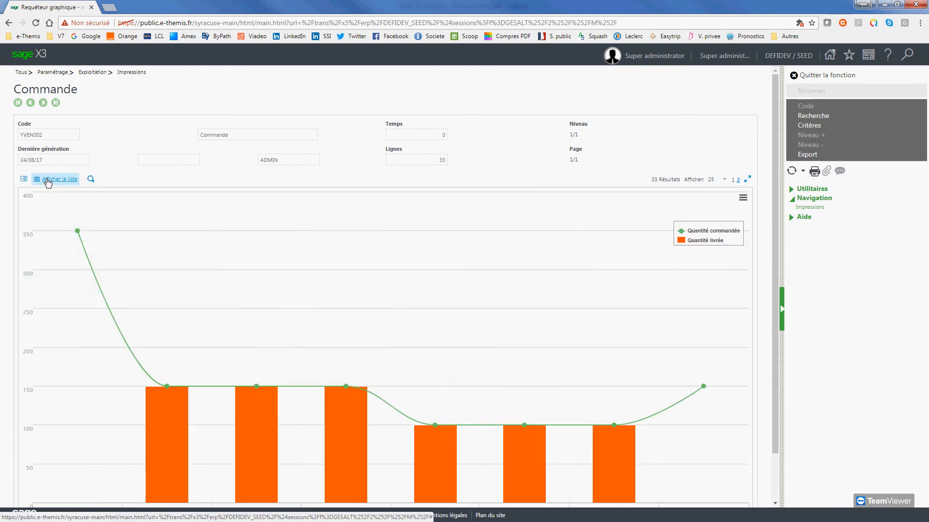